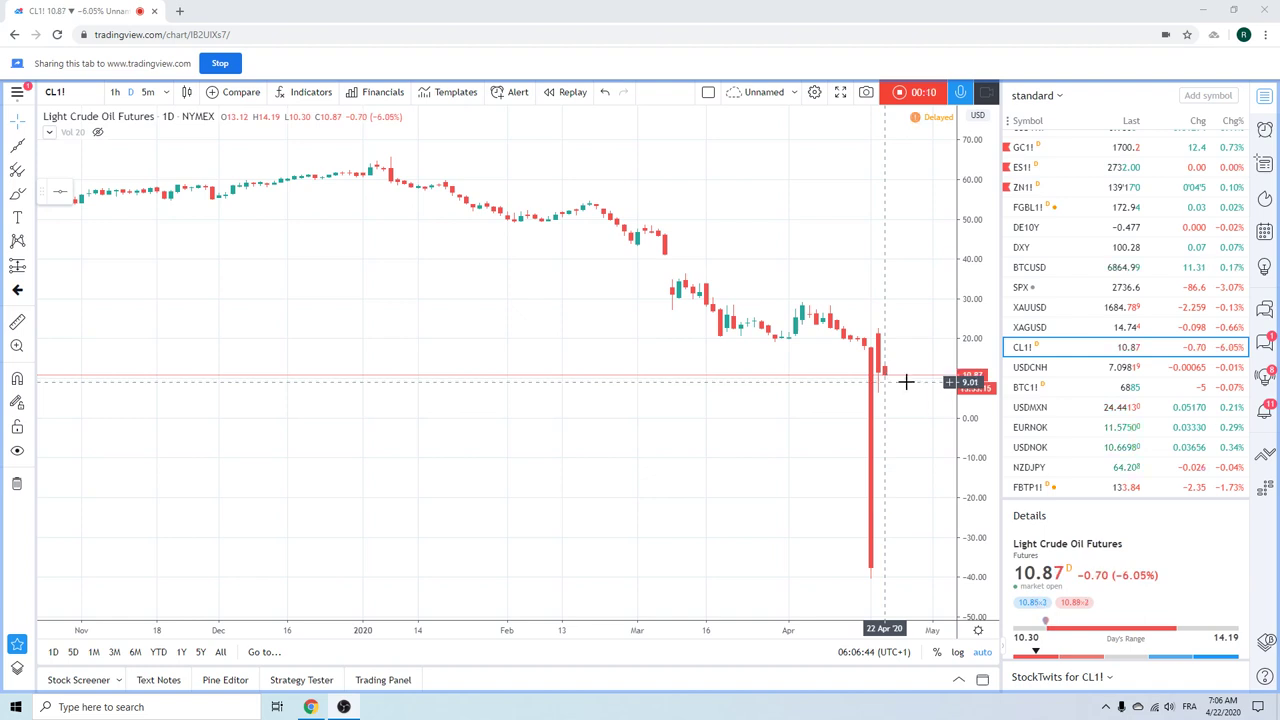
# Load the daily EURUSD chart from the watchlist, trading near 1.0849
pyautogui.scroll(2, 1087, 330)
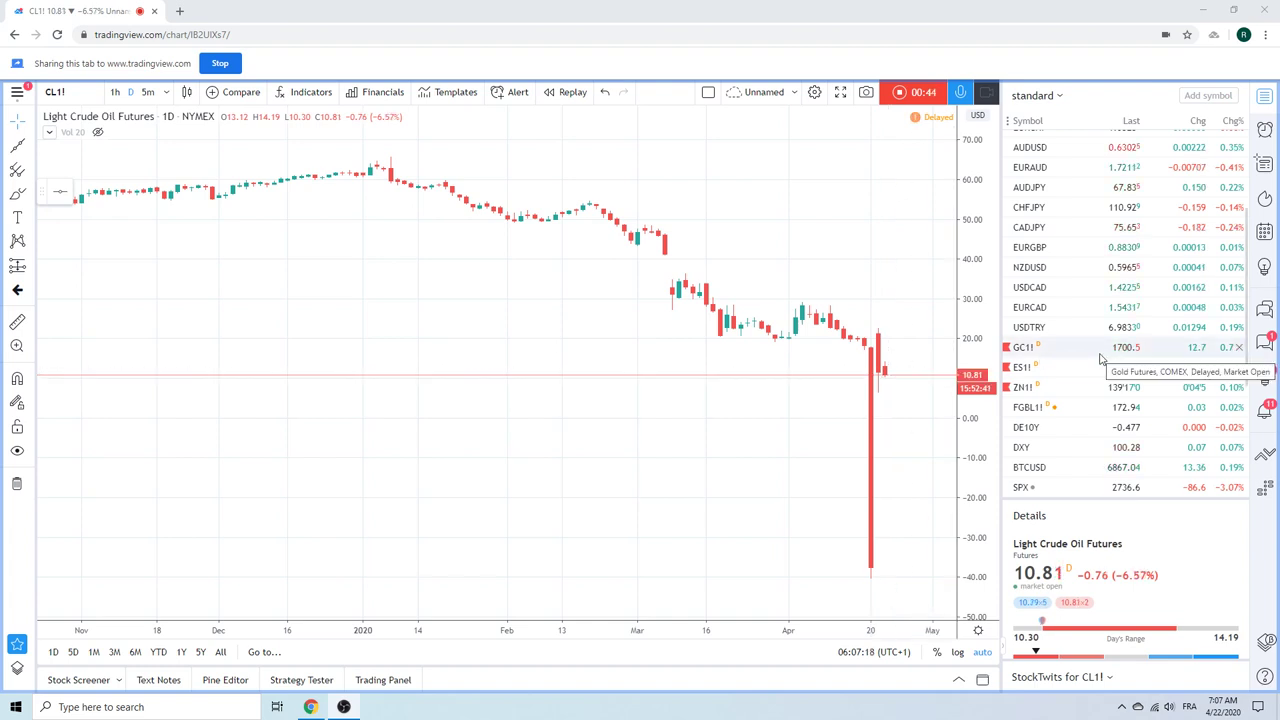
pyautogui.scroll(3, 1100, 358)
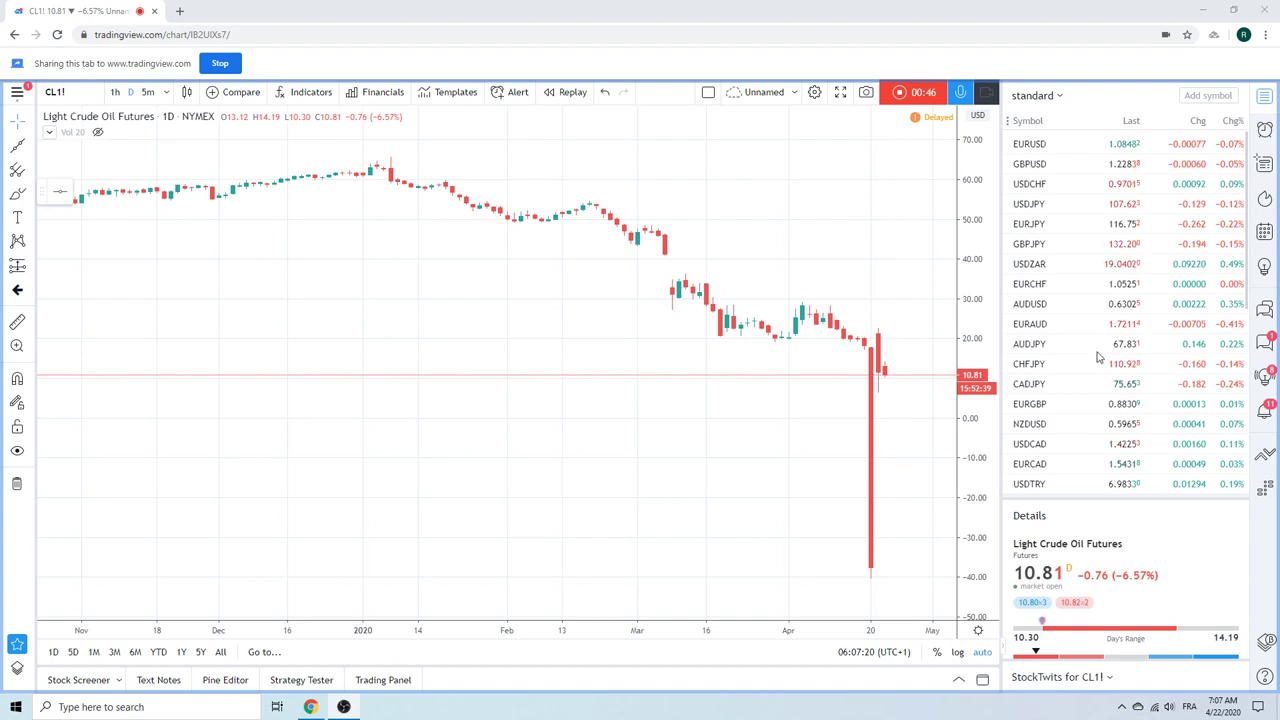
pyautogui.click(1040, 144)
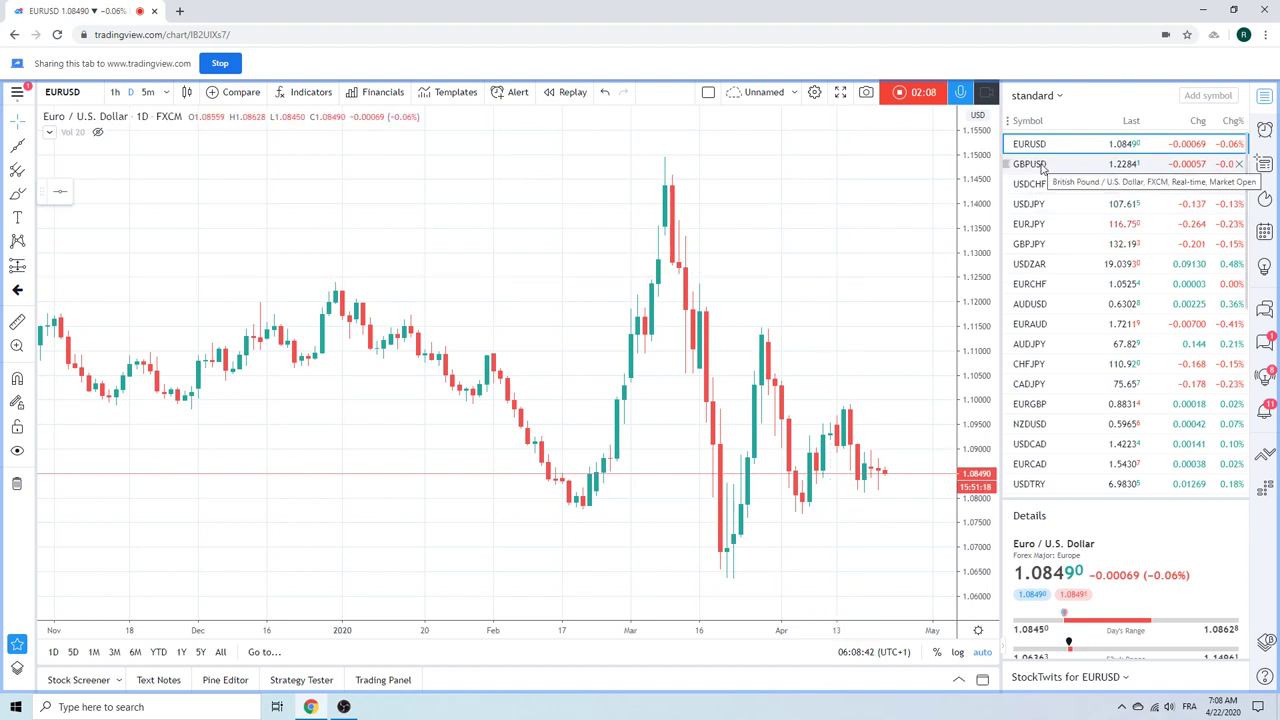
# Review the zoomed-out GBPUSD daily chart, then load the EURGBP chart near 0.8831
pyautogui.click(1040, 167)
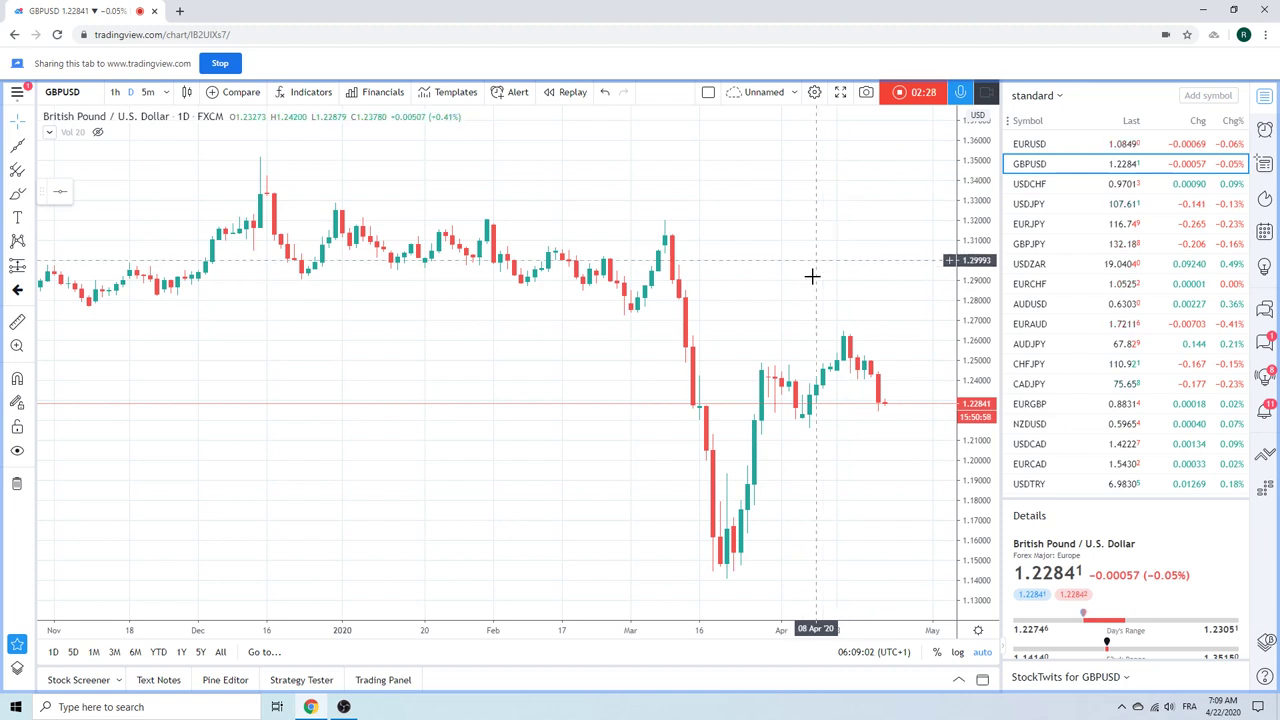
pyautogui.scroll(-3, 812, 278)
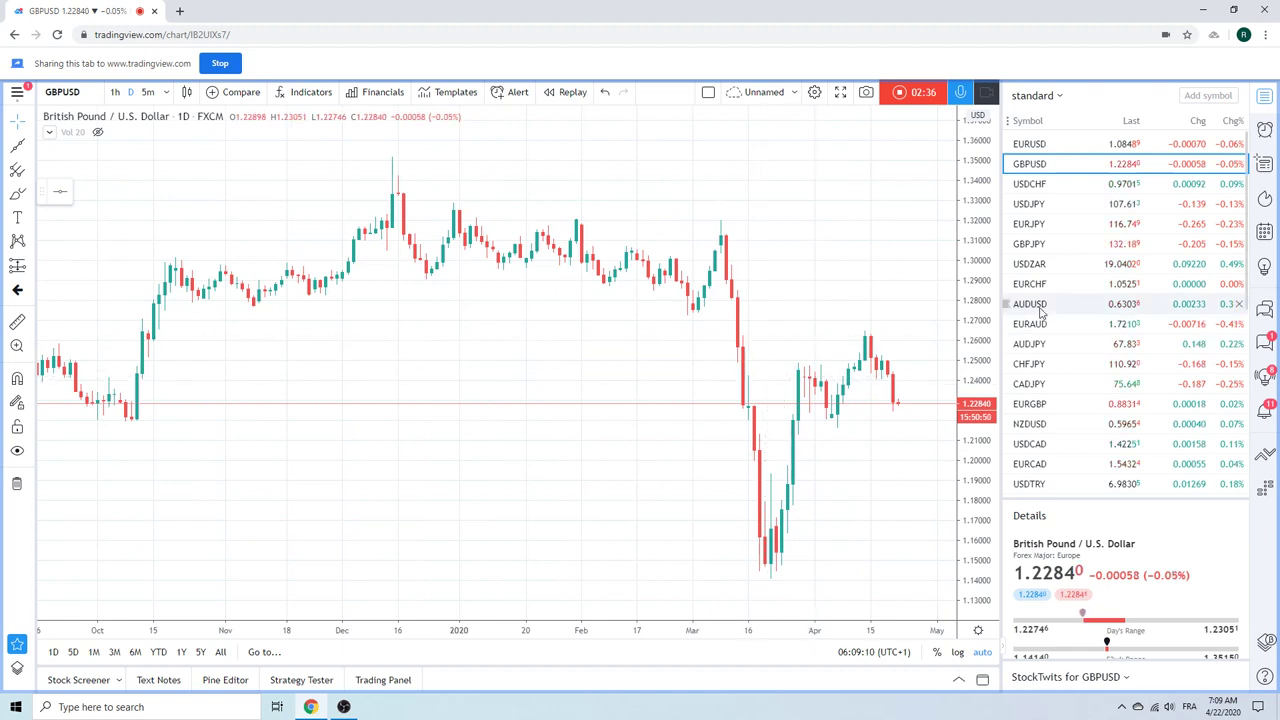
pyautogui.click(1030, 408)
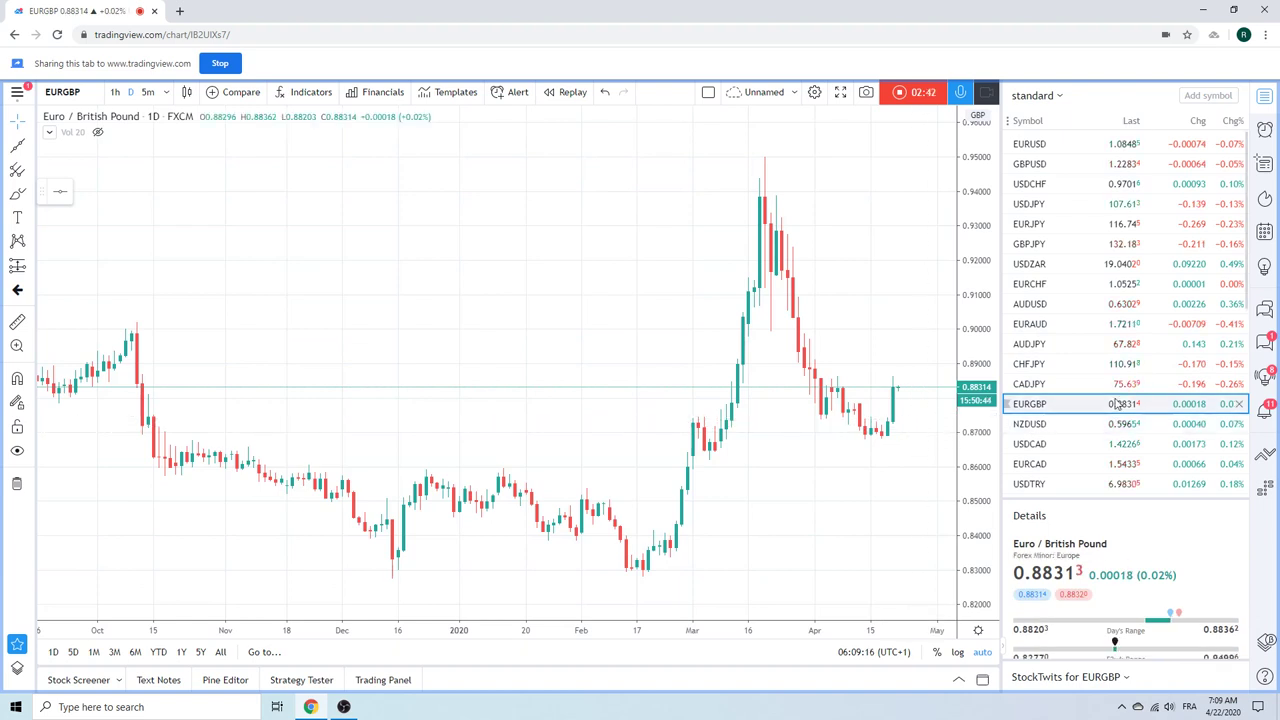
# Switch to the GBPJPY daily chart, trading near 132.18
pyautogui.click(1040, 245)
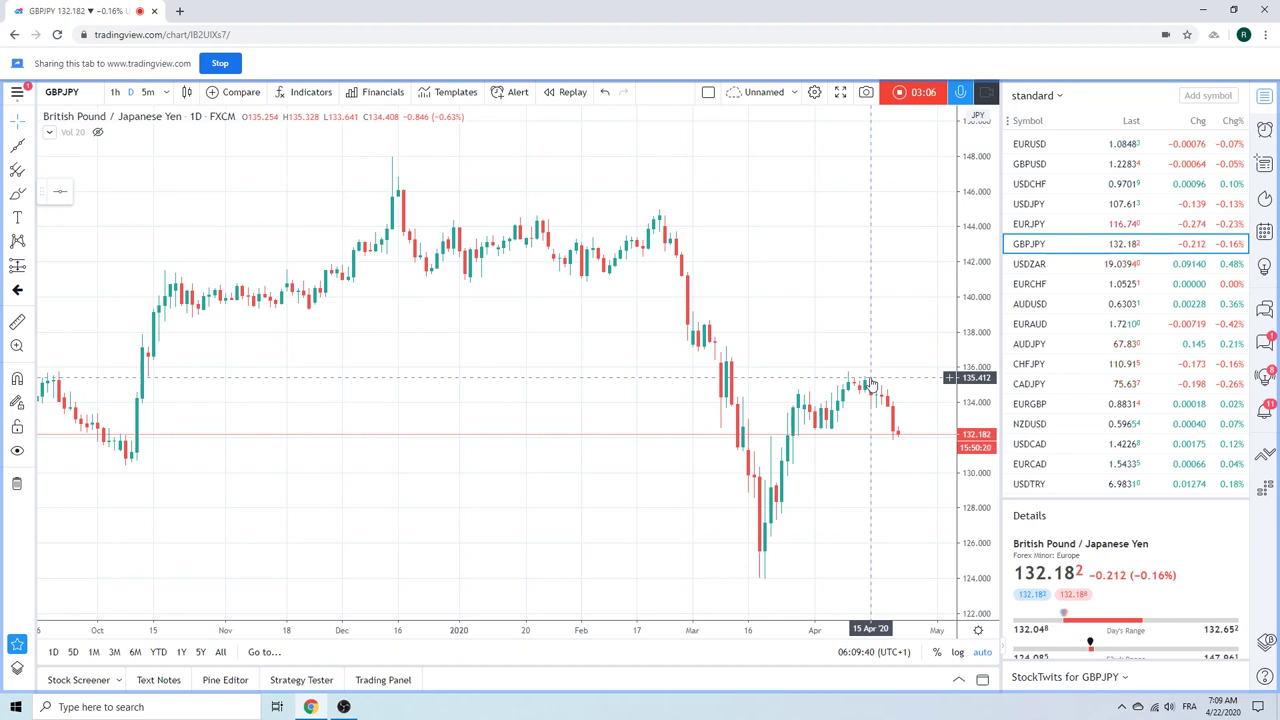
# Load the USDJPY daily chart near 107.61 and scroll the watchlist to the futures and indices
pyautogui.click(1040, 203)
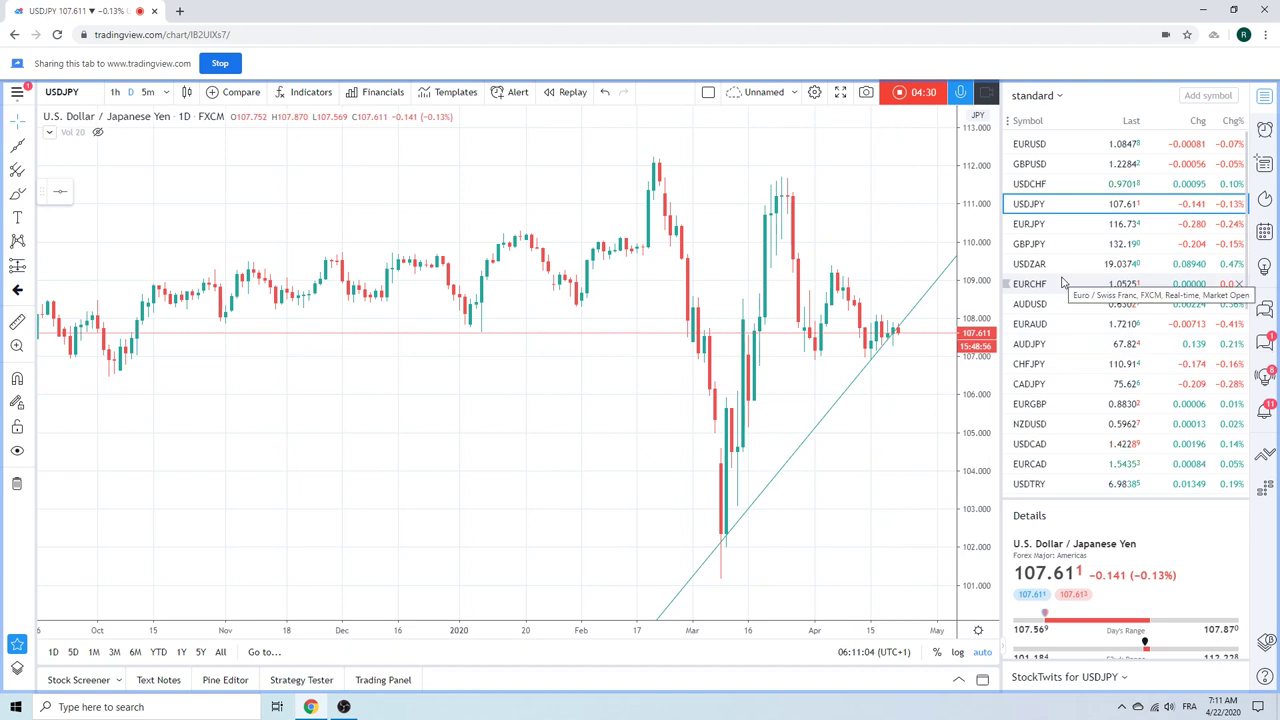
pyautogui.scroll(-3, 1063, 286)
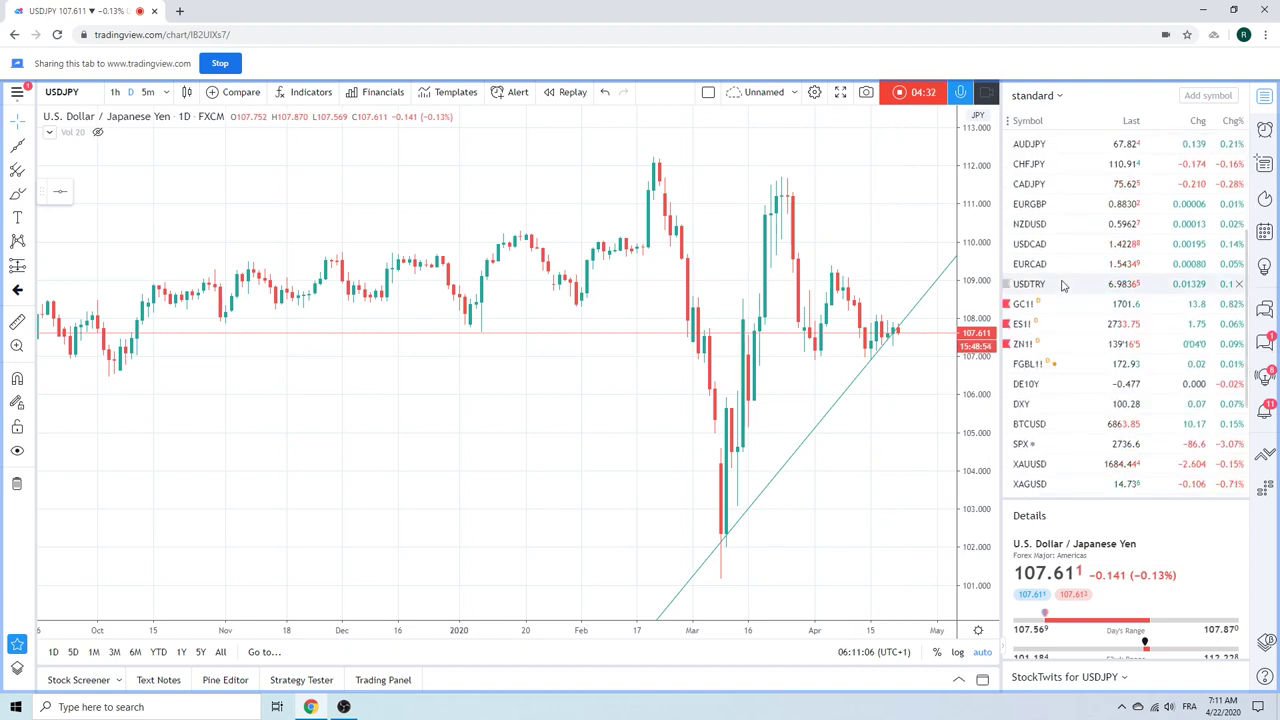
# Open the ES1! daily chart near 2735 and scroll further down the watchlist
pyautogui.click(1043, 333)
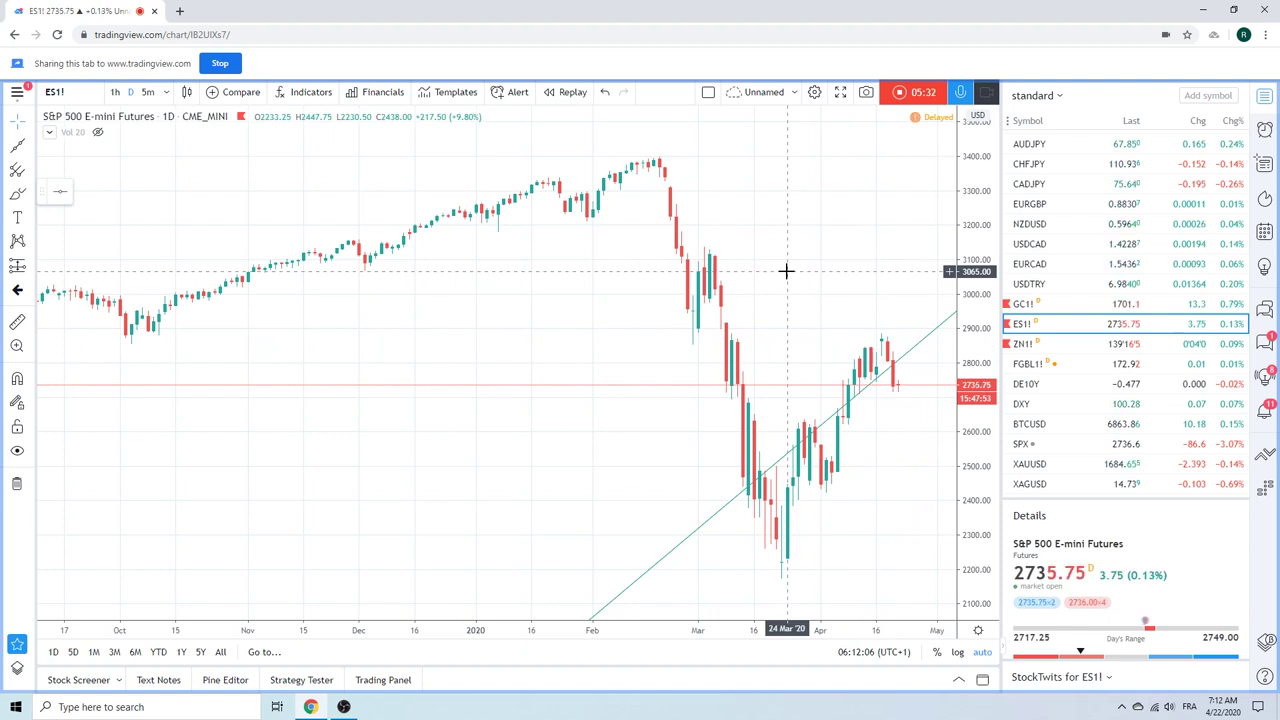
pyautogui.scroll(-1, 1063, 212)
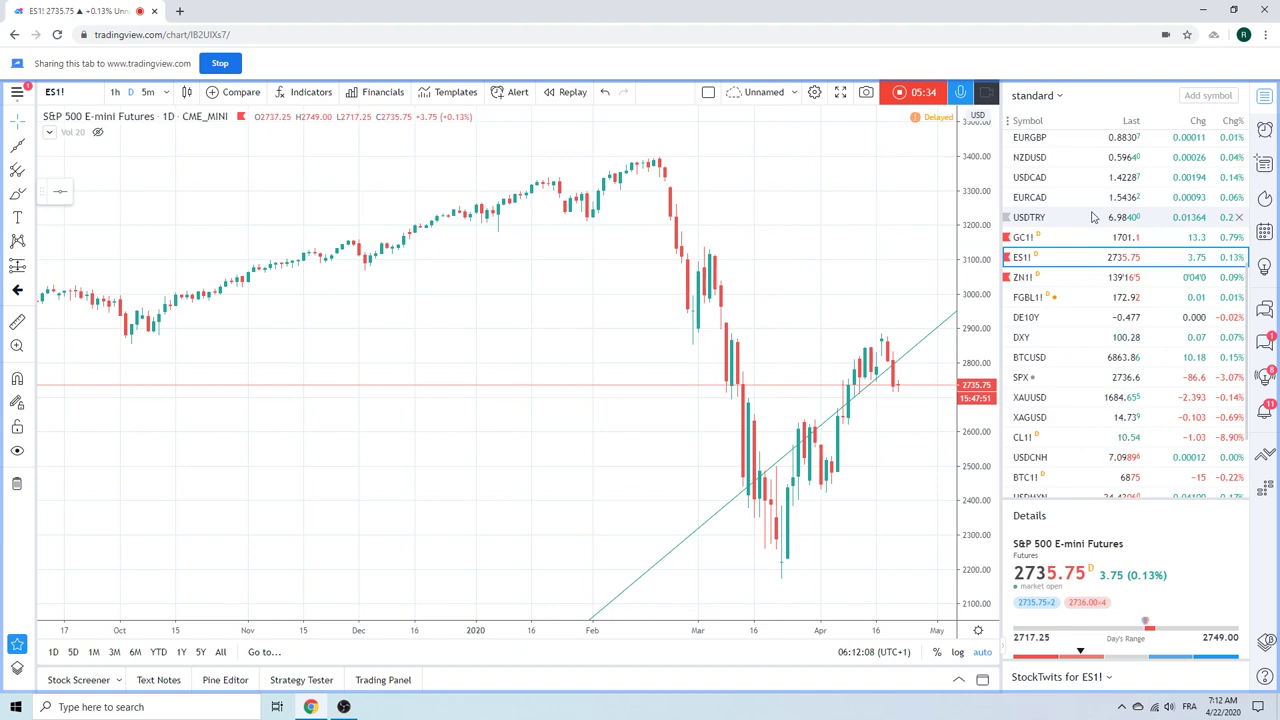
pyautogui.scroll(-2, 1093, 217)
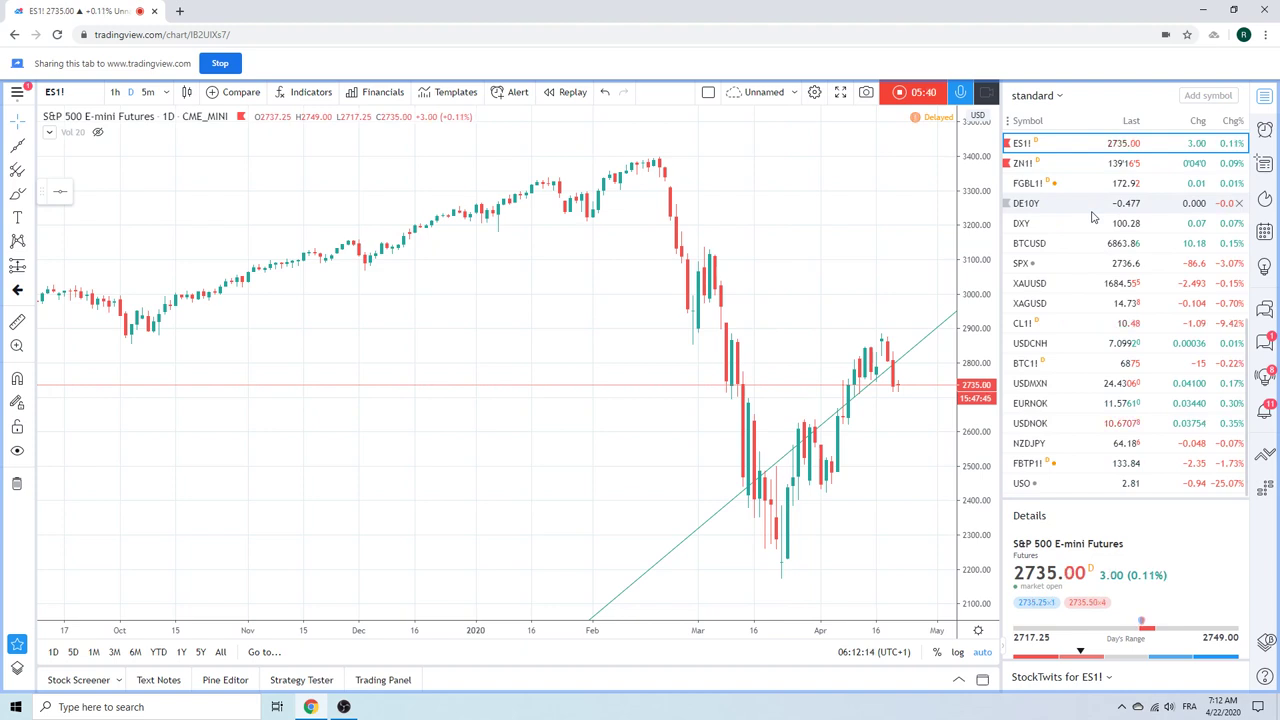
# Show USDNOK on one-hour candles, zoomed out to mid-March with the spike above 12.0
pyautogui.click(1073, 424)
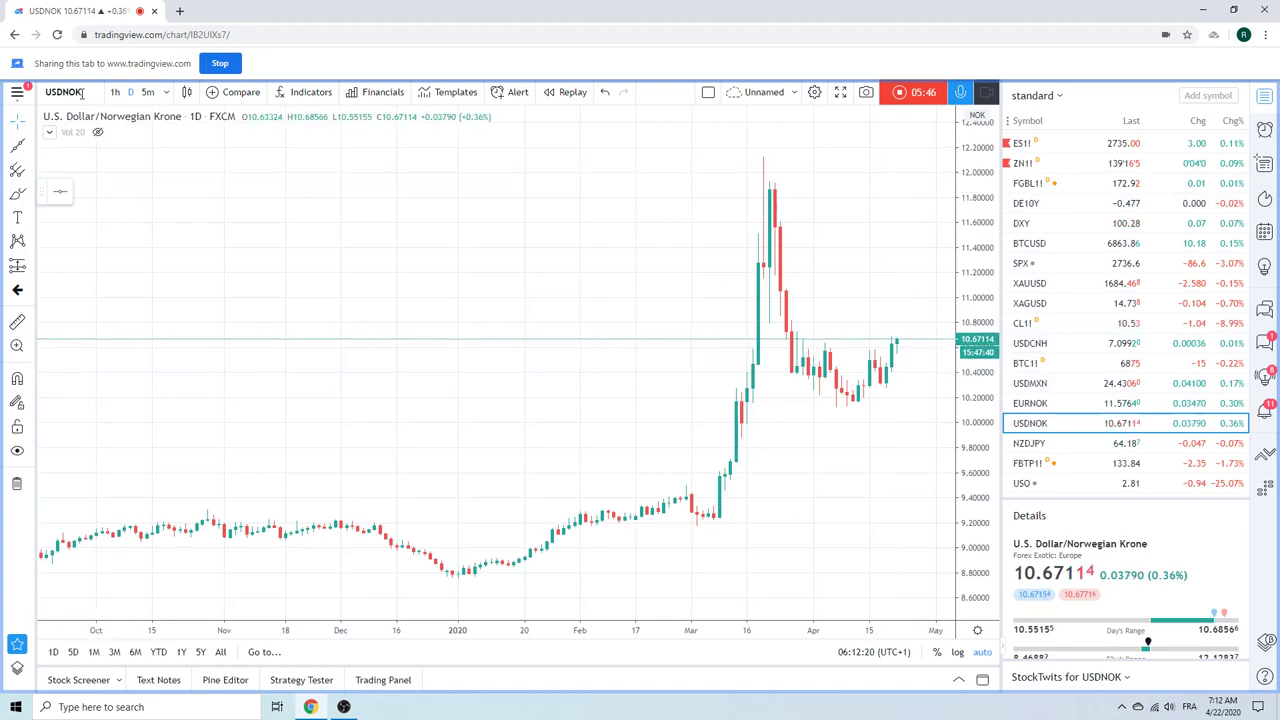
pyautogui.click(115, 93)
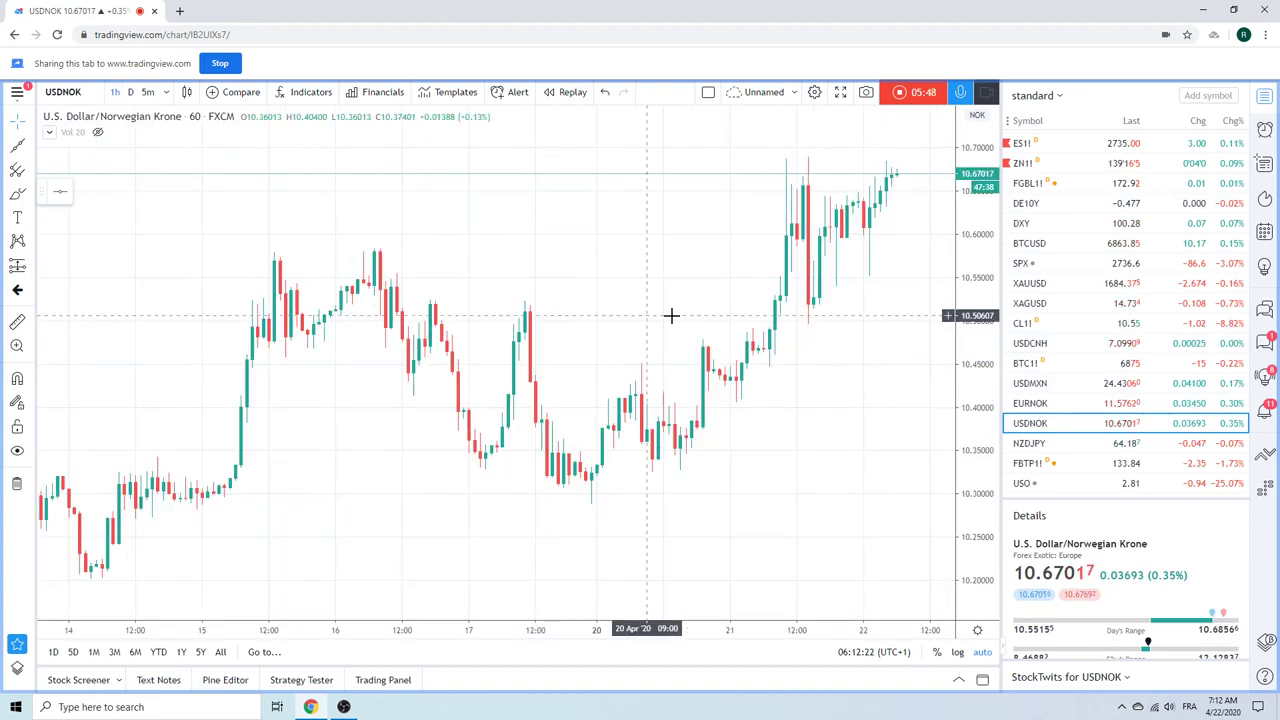
pyautogui.scroll(-2, 674, 320)
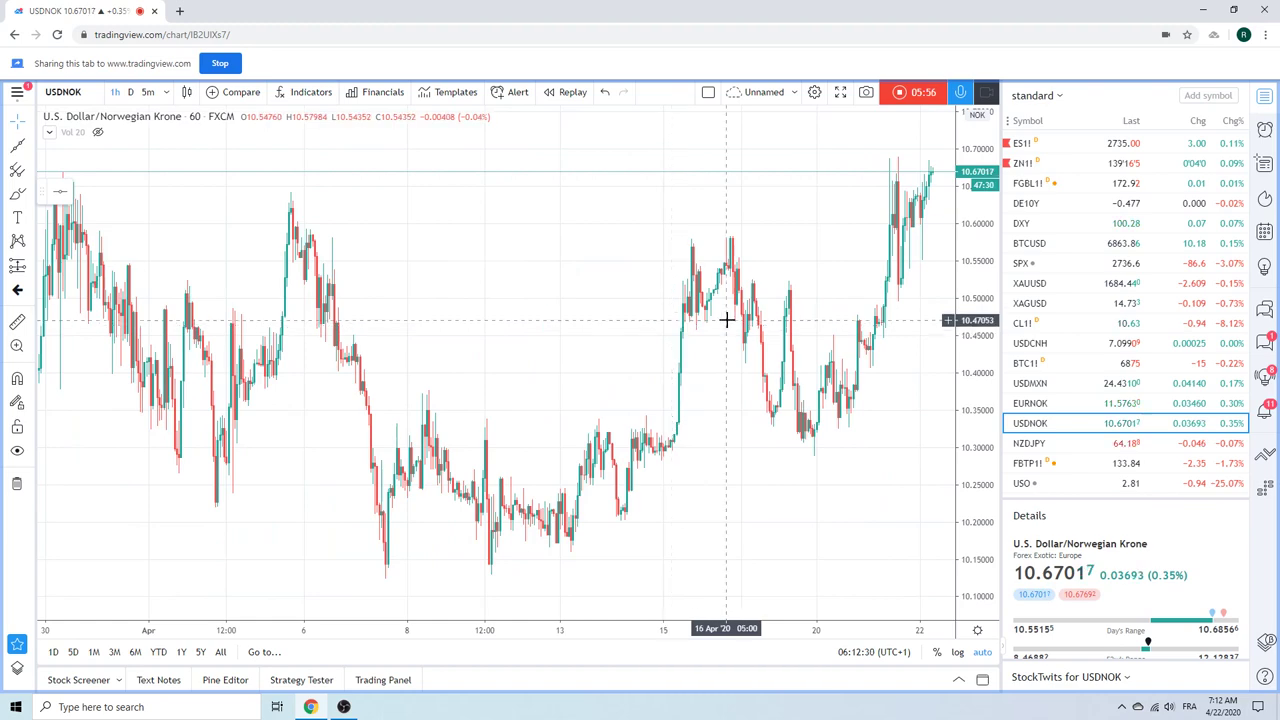
pyautogui.scroll(-3, 700, 320)
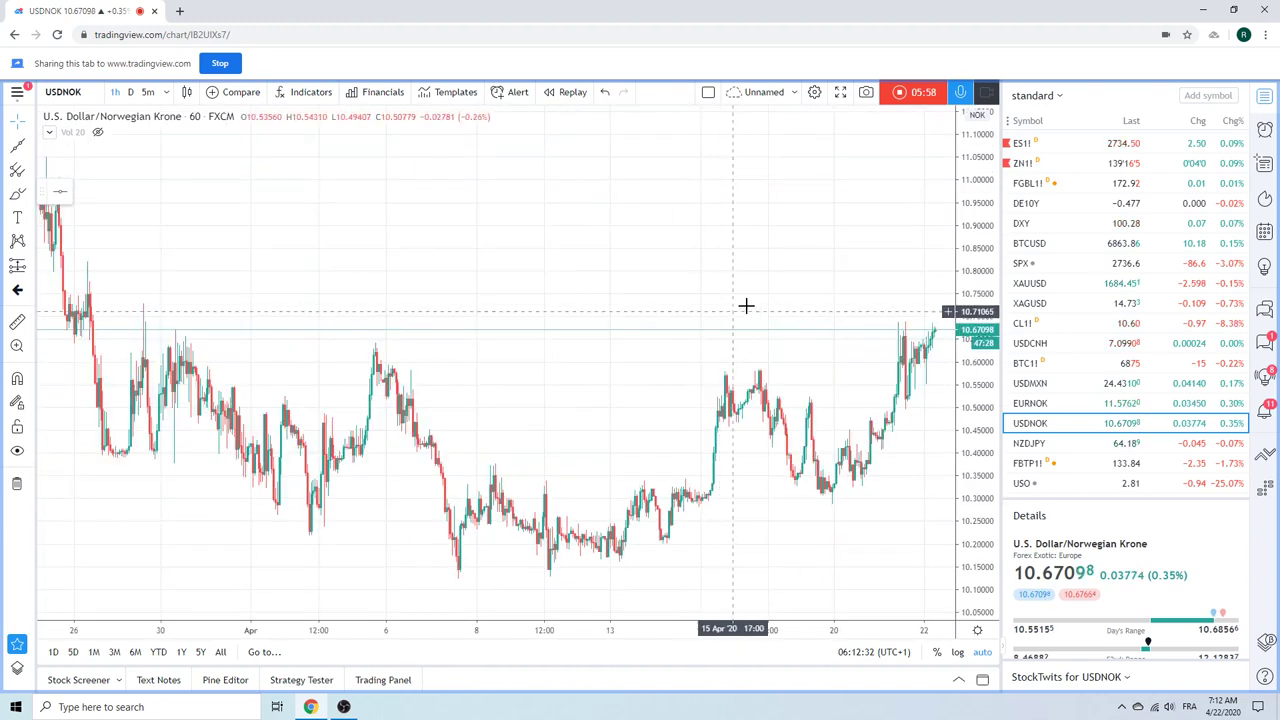
pyautogui.scroll(-2, 722, 305)
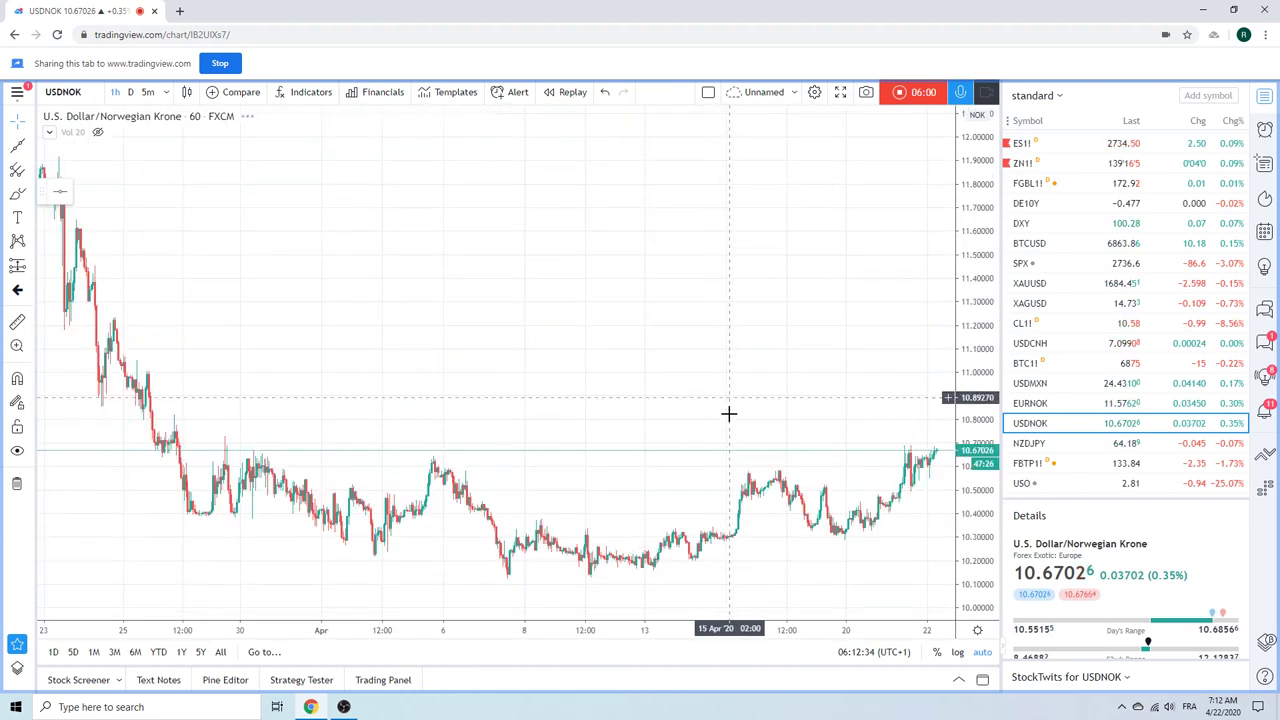
pyautogui.scroll(2, 729, 410)
pyautogui.scroll(2, 726, 237)
pyautogui.scroll(-3, 720, 234)
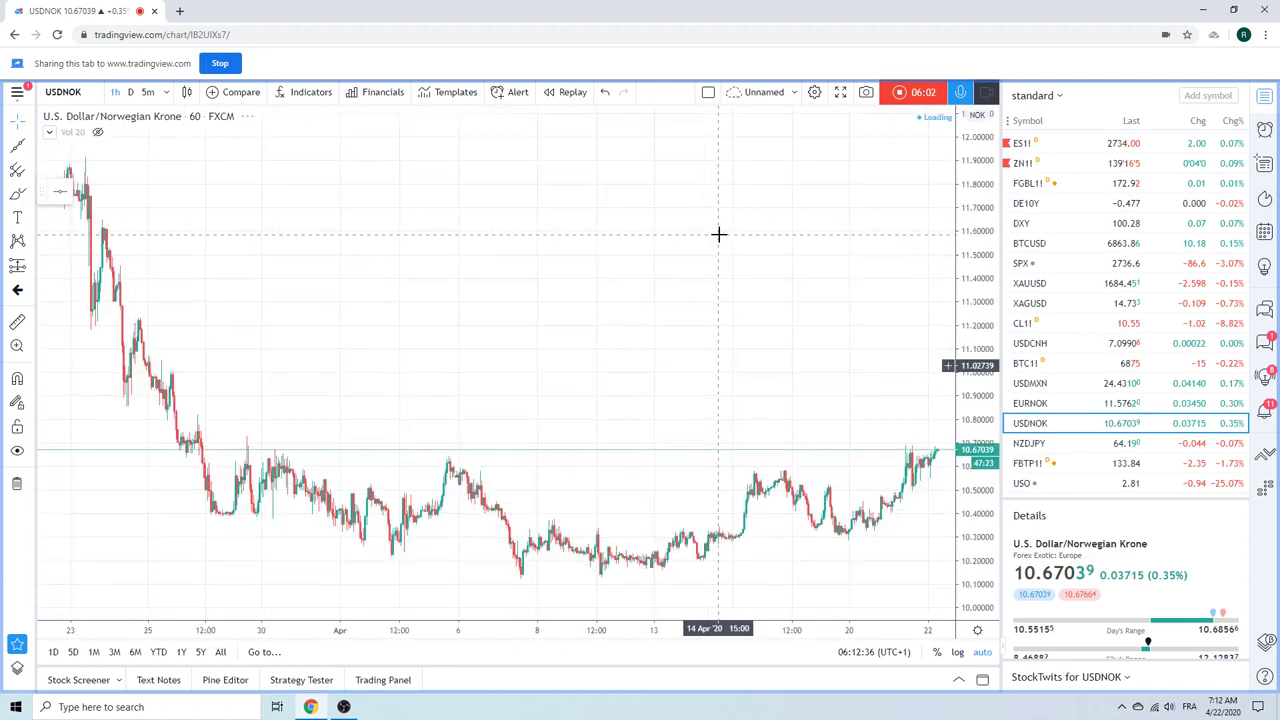
pyautogui.scroll(2, 730, 280)
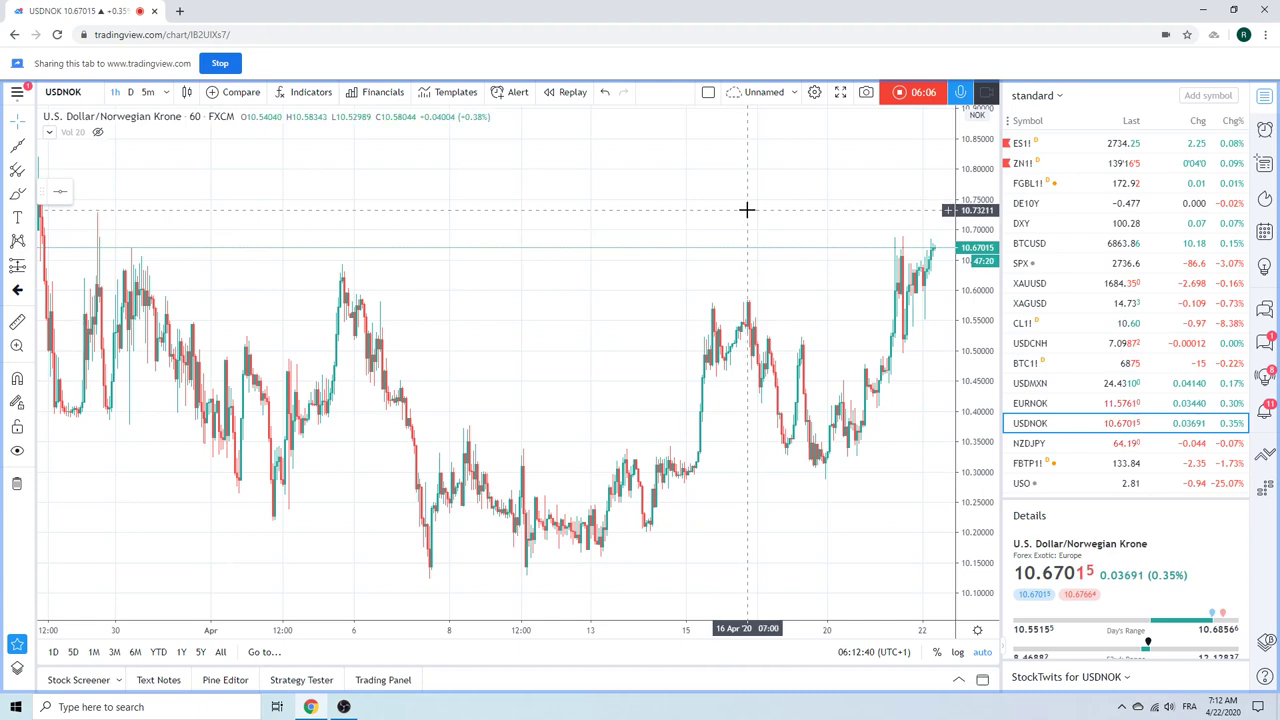
pyautogui.scroll(-3, 746, 215)
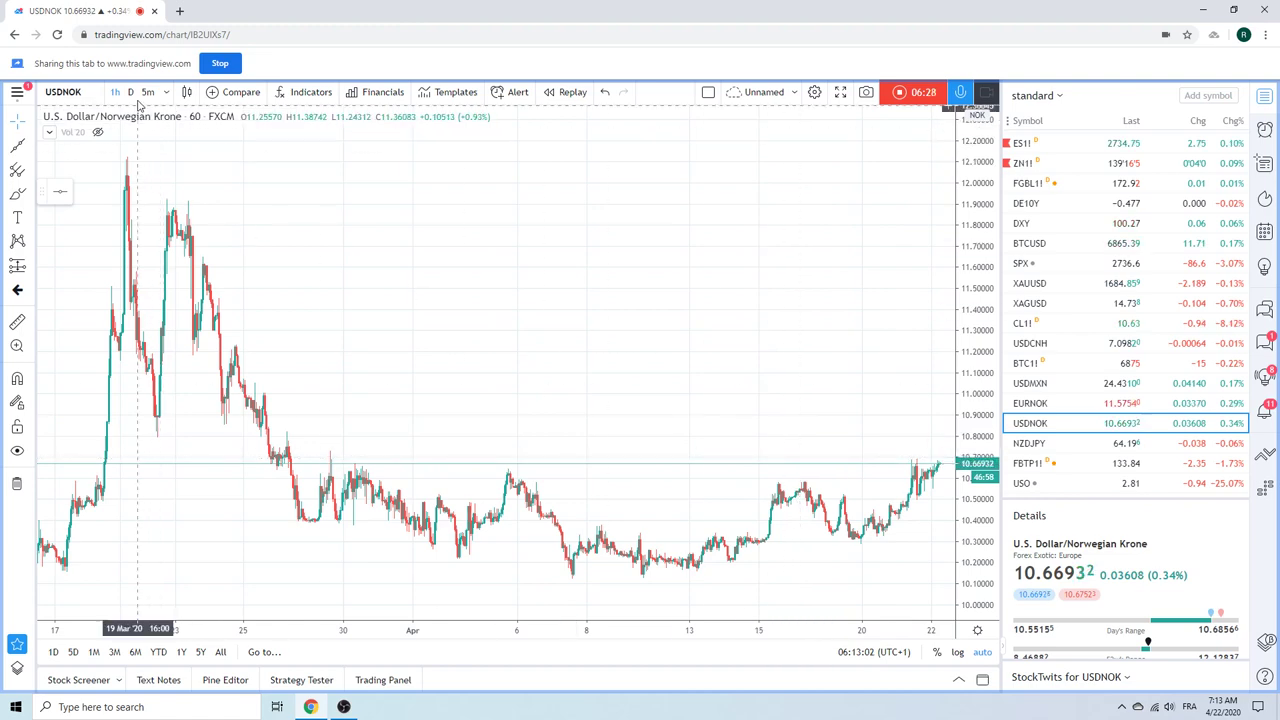
# Switch USDNOK to 1D daily candles and zoom to span October 2019 through May 2020
pyautogui.write('1D')
pyautogui.press('Return')
pyautogui.scroll(5, 554, 303)
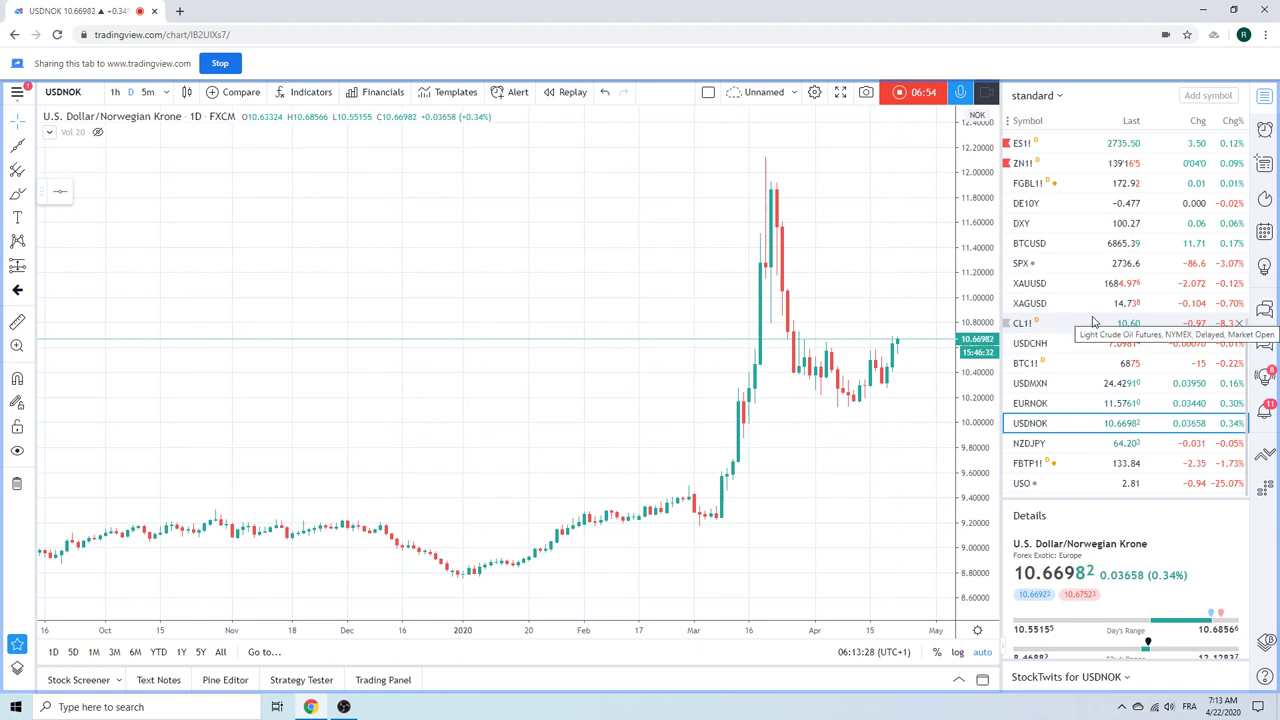
pyautogui.scroll(5, 1080, 325)
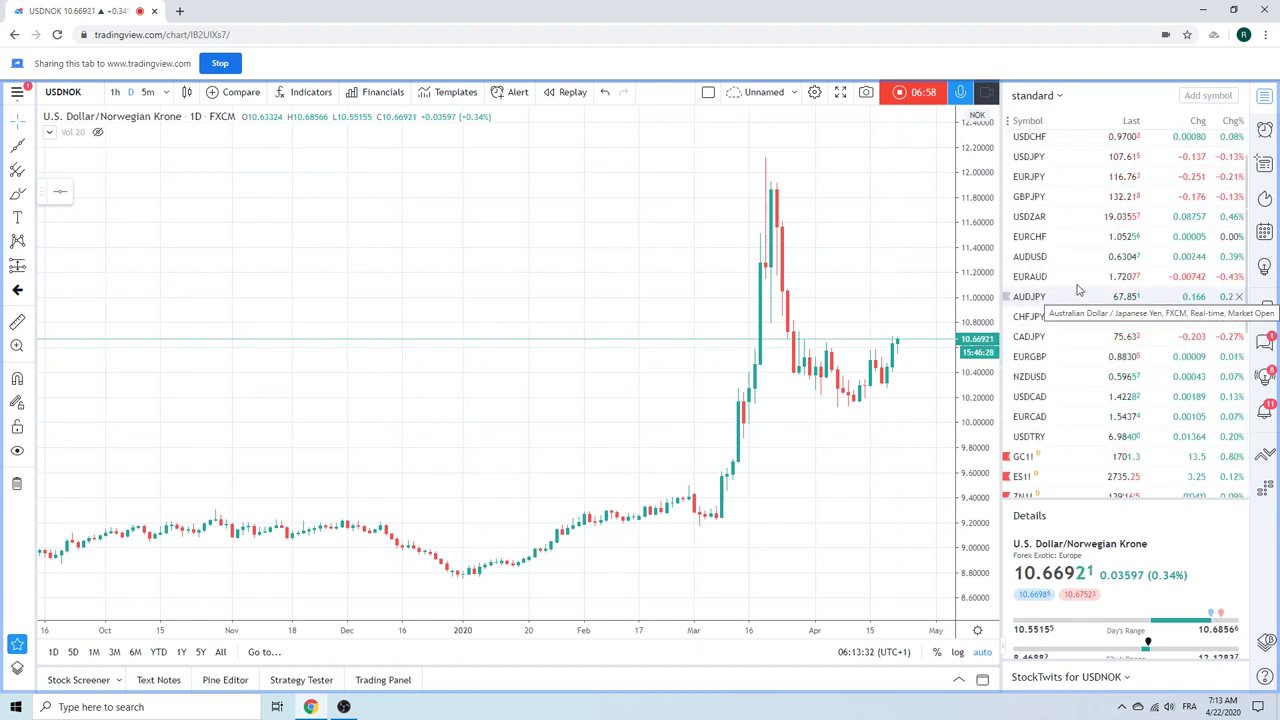
# Load the USDCHF daily chart and zoom out so the axis spans August to May
pyautogui.click(1040, 140)
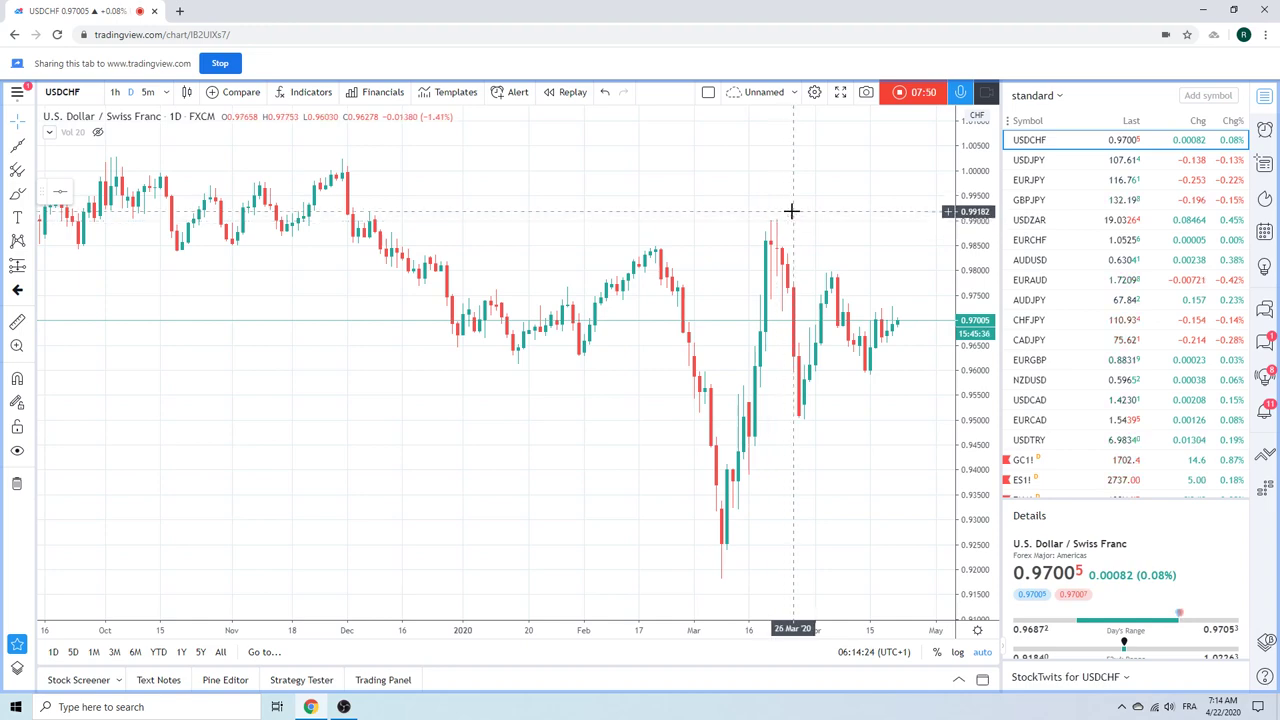
pyautogui.scroll(-1, 791, 211)
pyautogui.scroll(2, 791, 211)
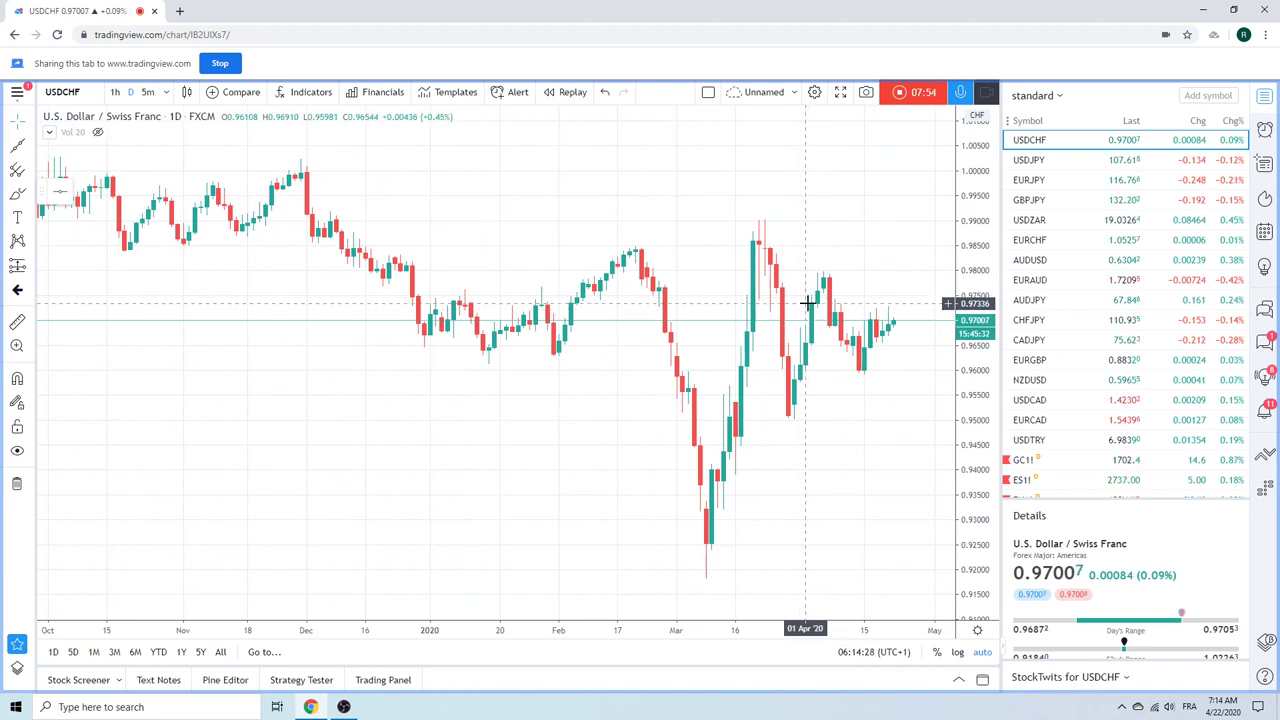
pyautogui.scroll(-1, 854, 275)
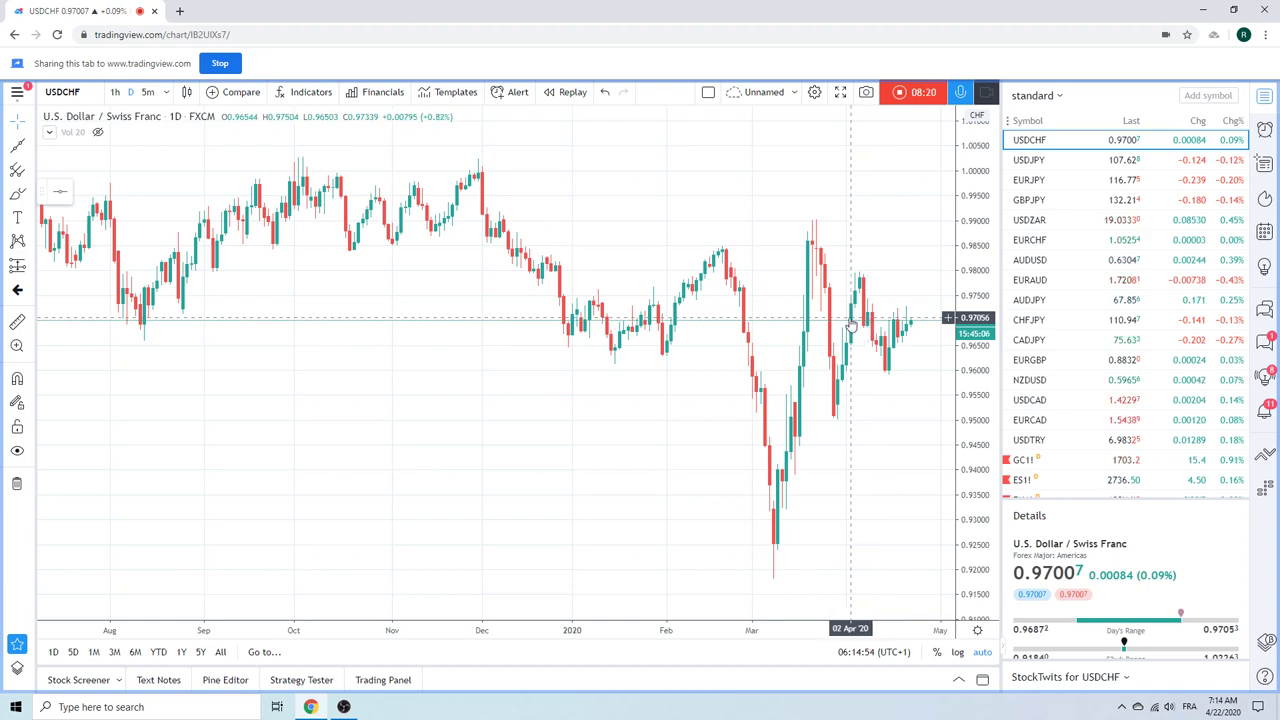
# Load the GC1! Gold Futures daily chart zoomed to November–May, then scroll the watchlist to the top
pyautogui.click(1030, 459)
pyautogui.scroll(3, 748, 360)
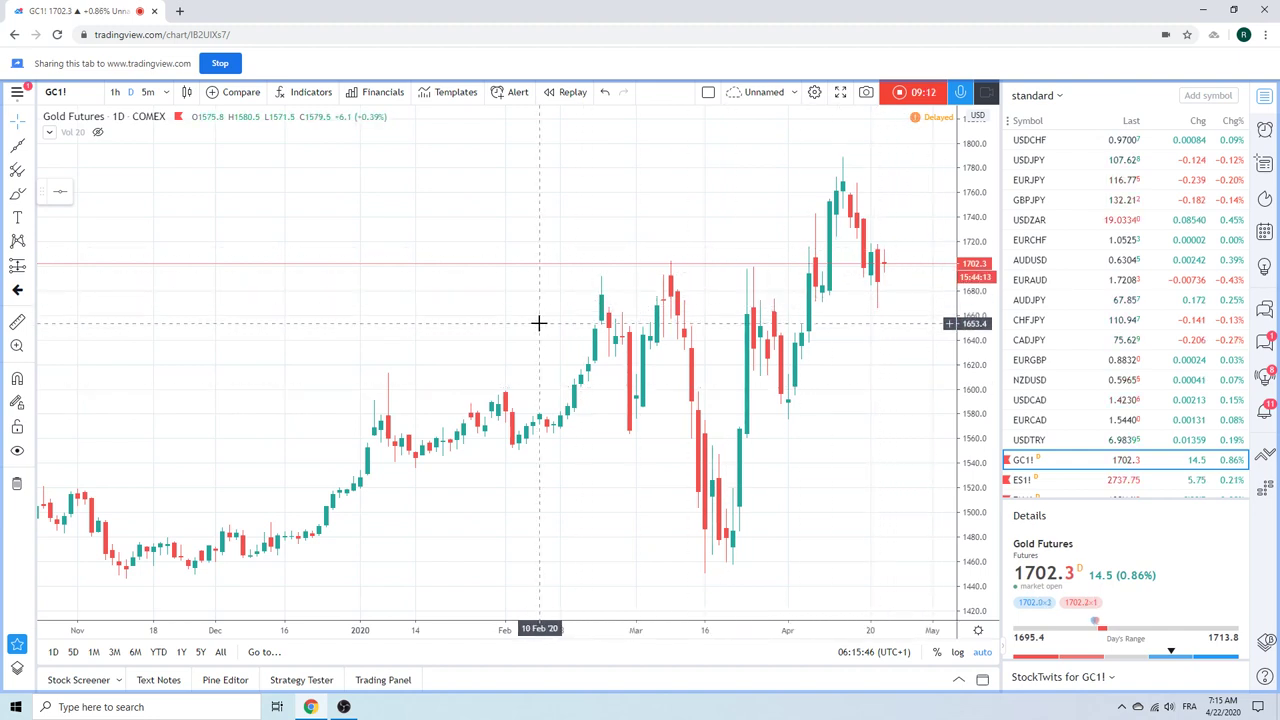
pyautogui.scroll(-2, 538, 323)
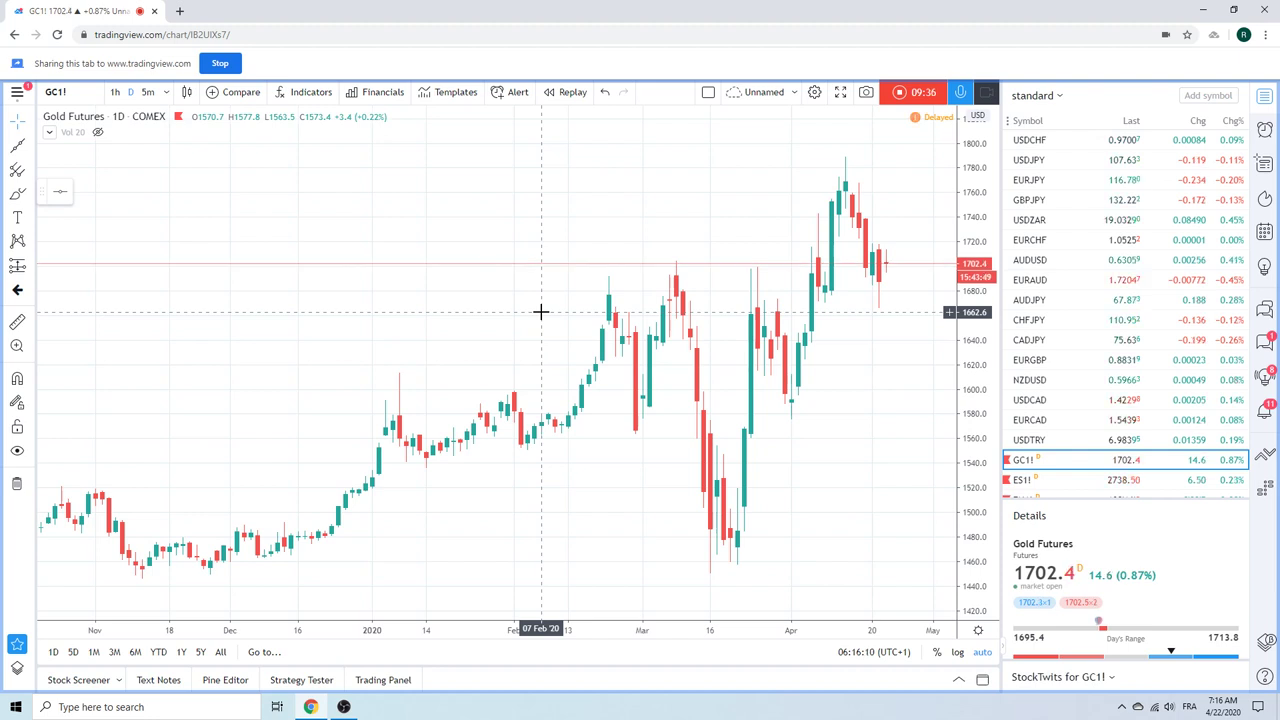
pyautogui.scroll(2, 540, 311)
pyautogui.scroll(1, 540, 311)
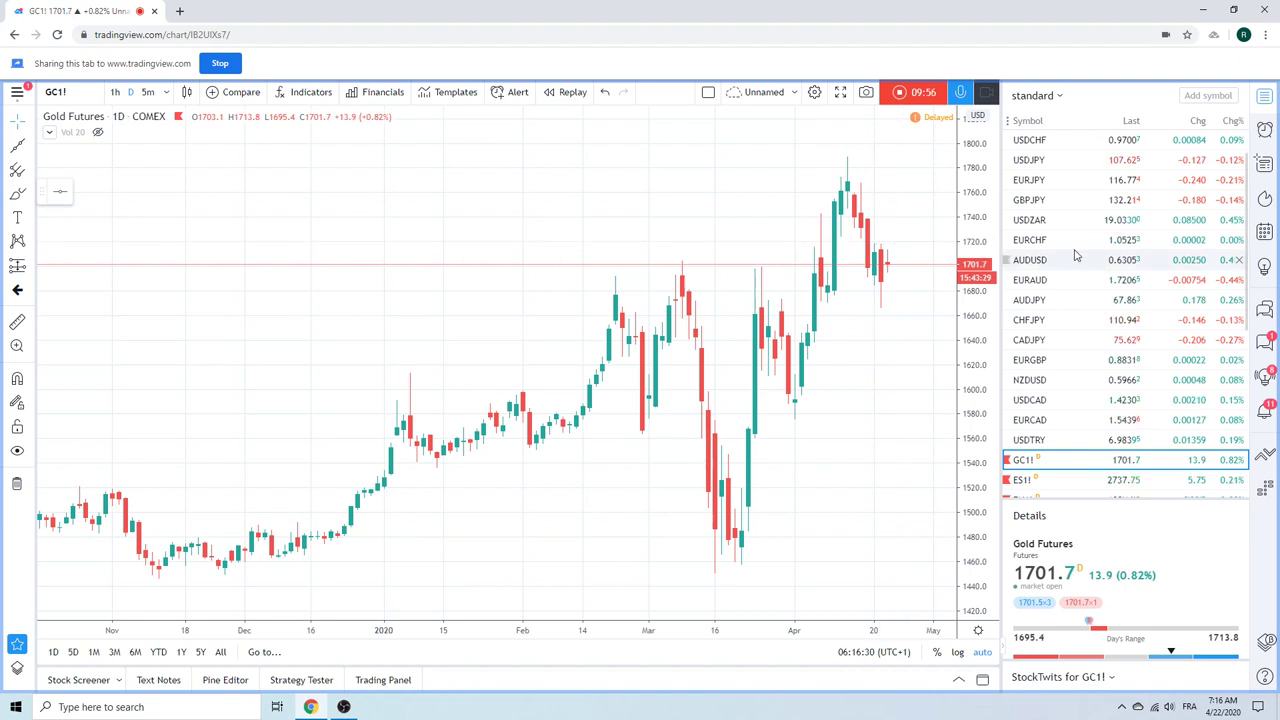
pyautogui.scroll(-3, 1072, 257)
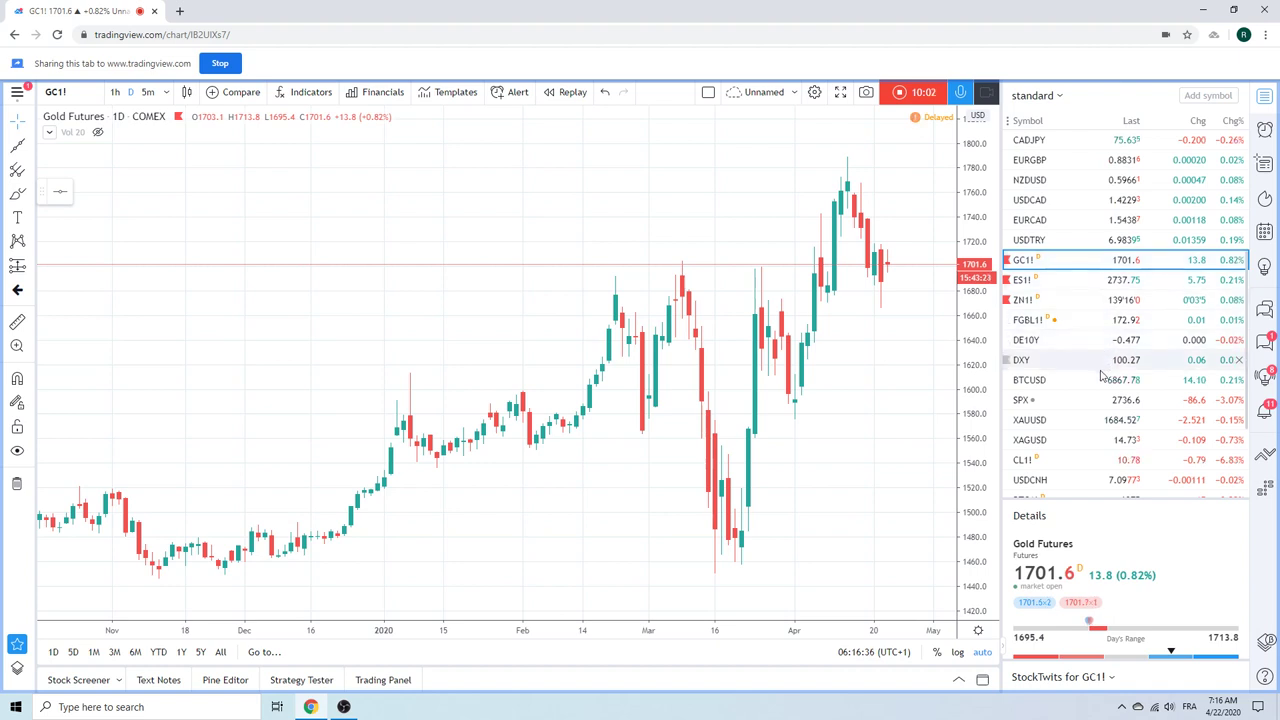
pyautogui.scroll(1, 1100, 380)
pyautogui.scroll(2, 1100, 380)
pyautogui.scroll(3, 1100, 380)
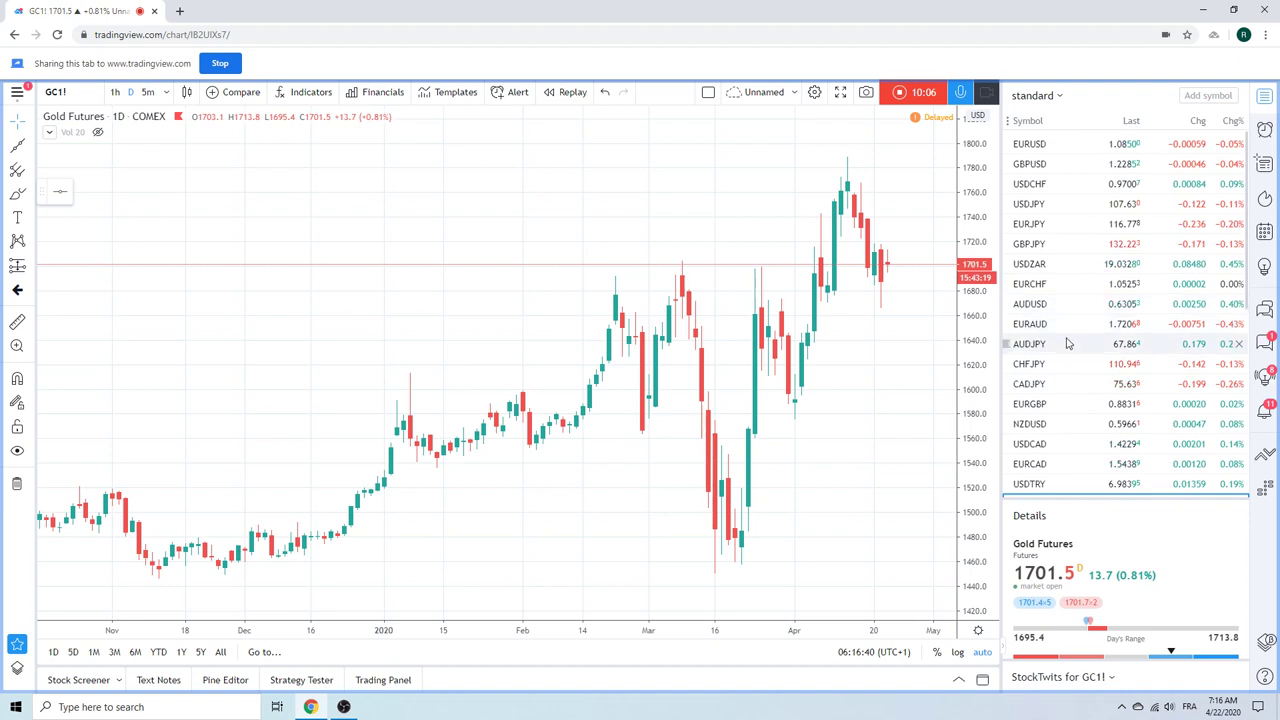
# Review the zoomed-out EURJPY daily chart, then stop recording to preview the video idea
pyautogui.click(1033, 233)
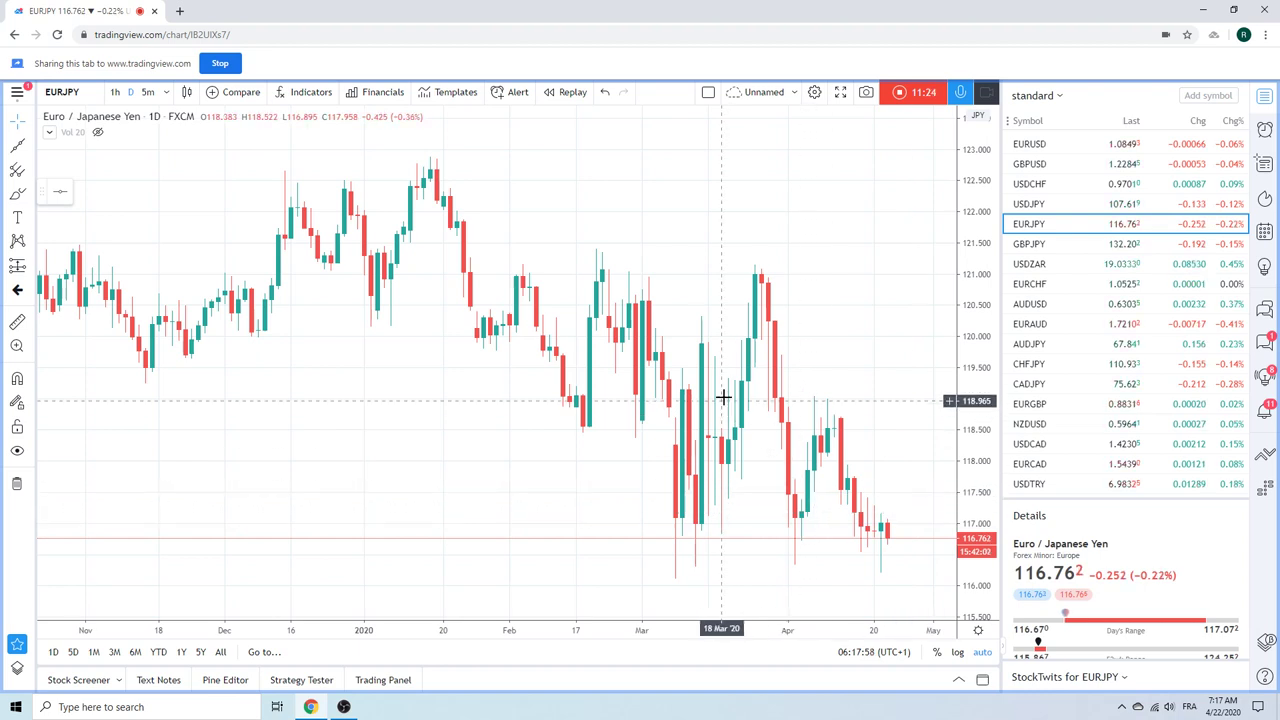
pyautogui.scroll(-1, 760, 392)
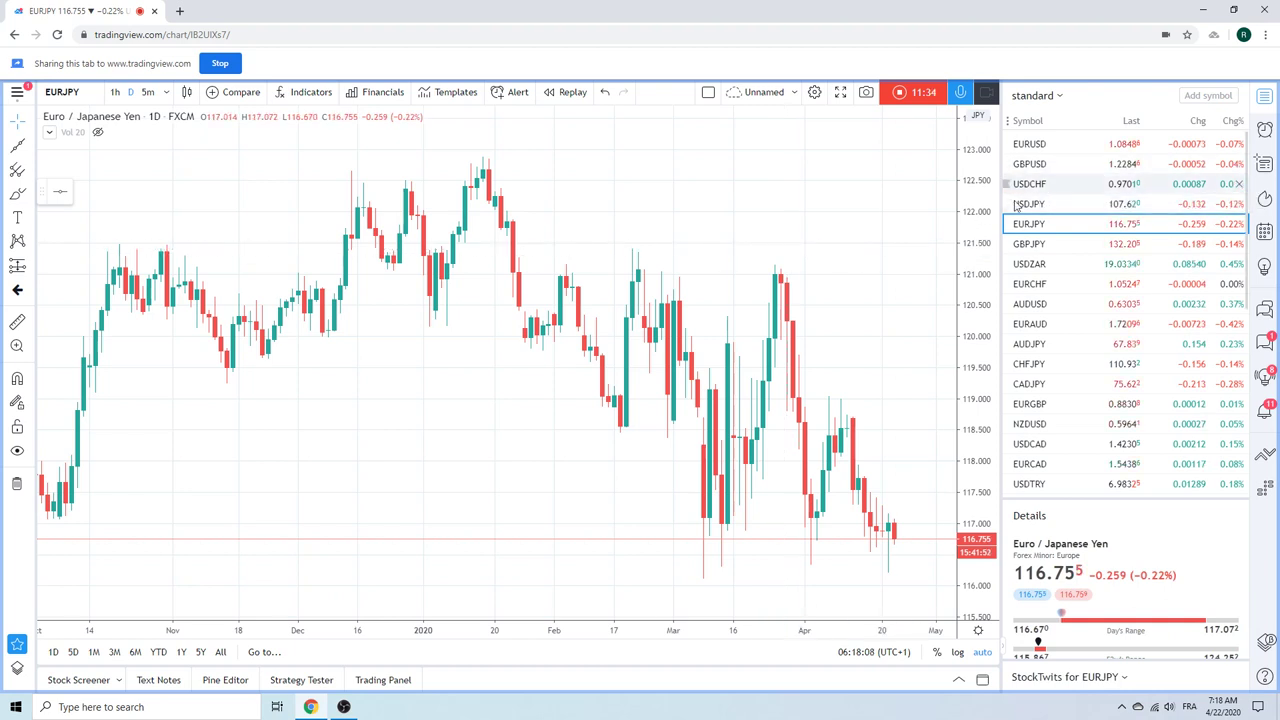
pyautogui.scroll(-1, 1100, 245)
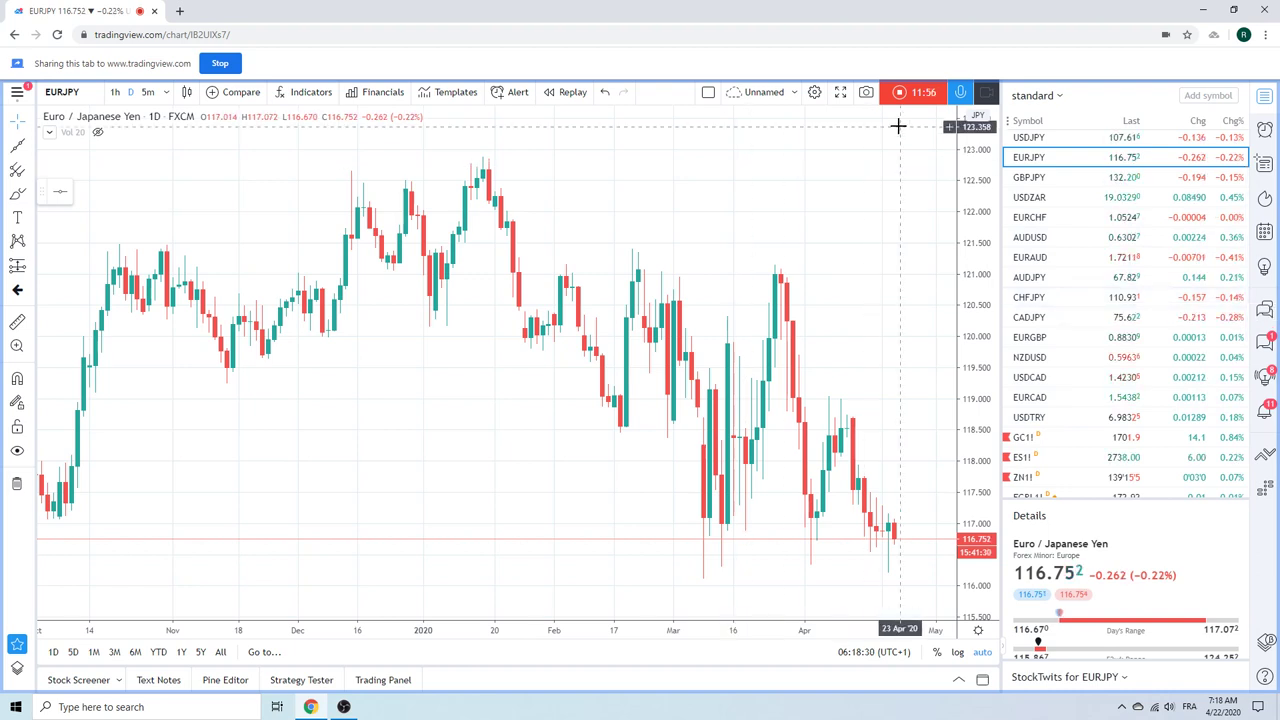
pyautogui.click(903, 92)
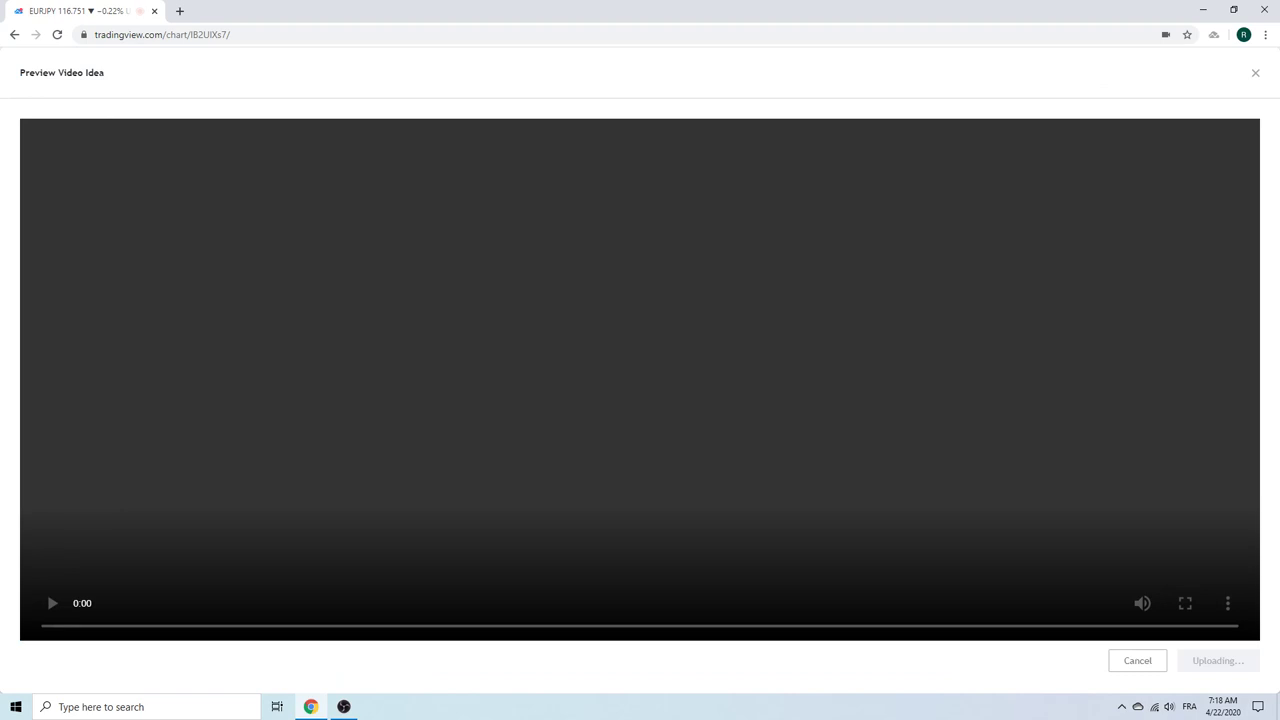